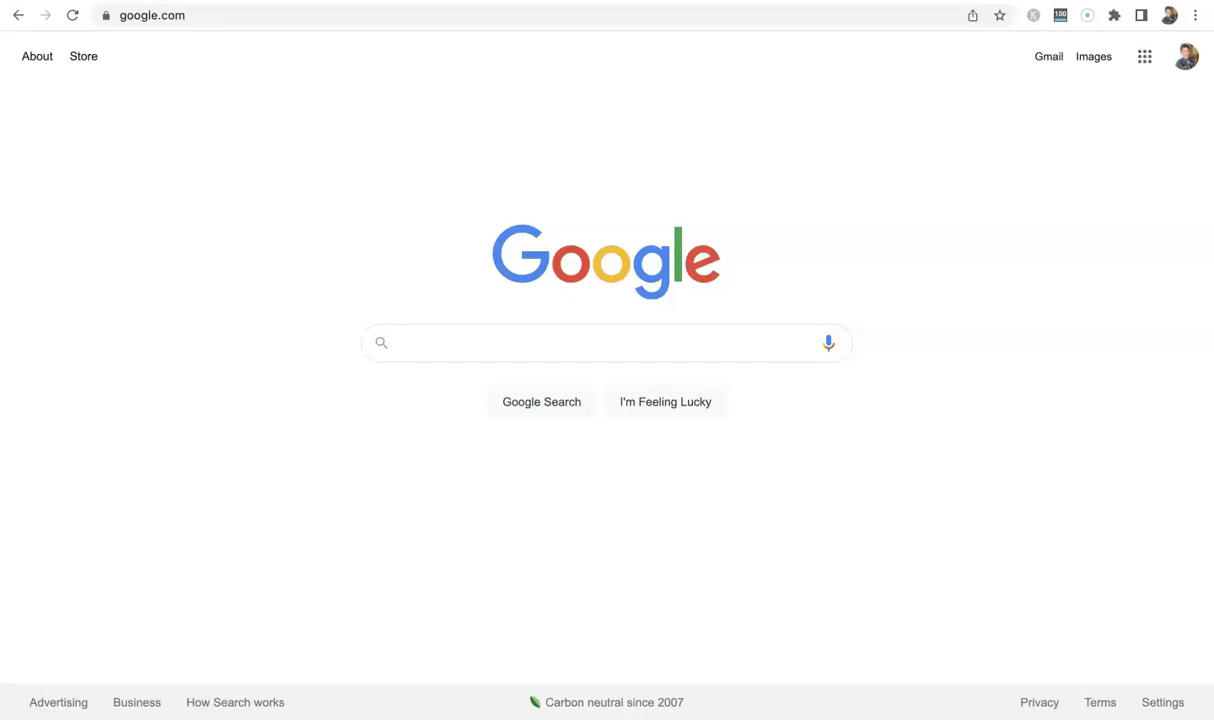
Enter 'lookah' in the Google search box to see its autocomplete suggestions and past searches.
click(444, 340)
text(lookah)
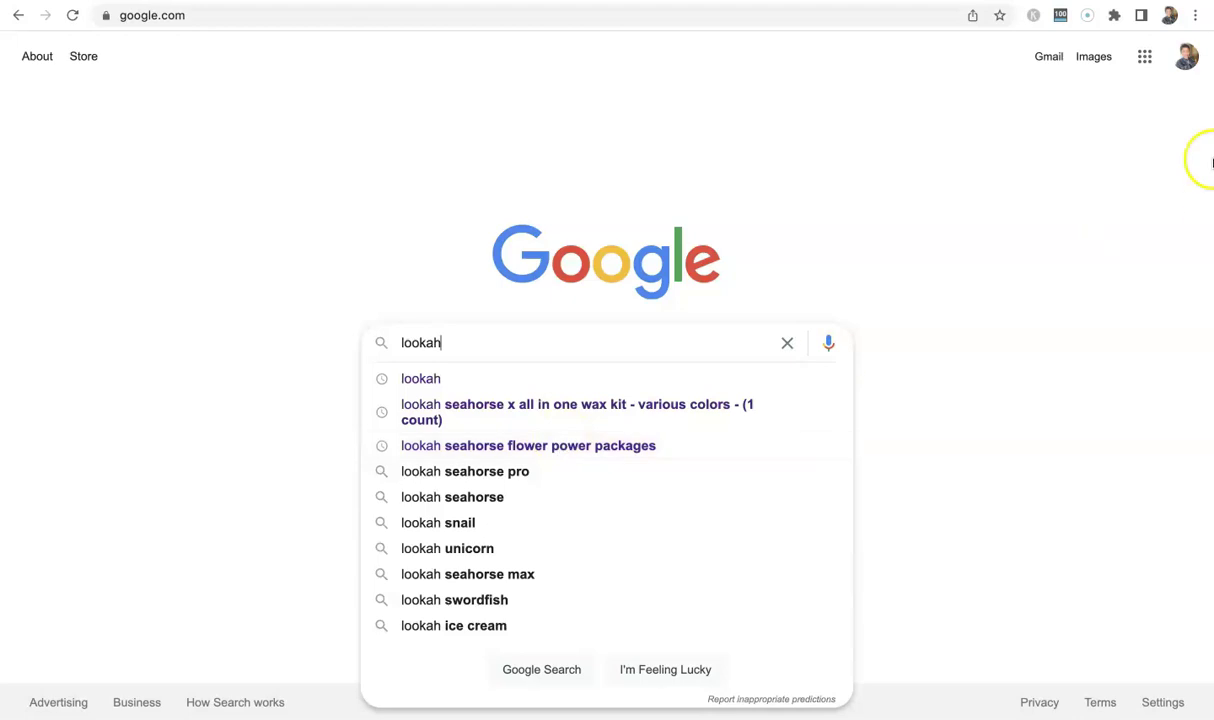
Open a new incognito window and load the Google home page.
click(1195, 15)
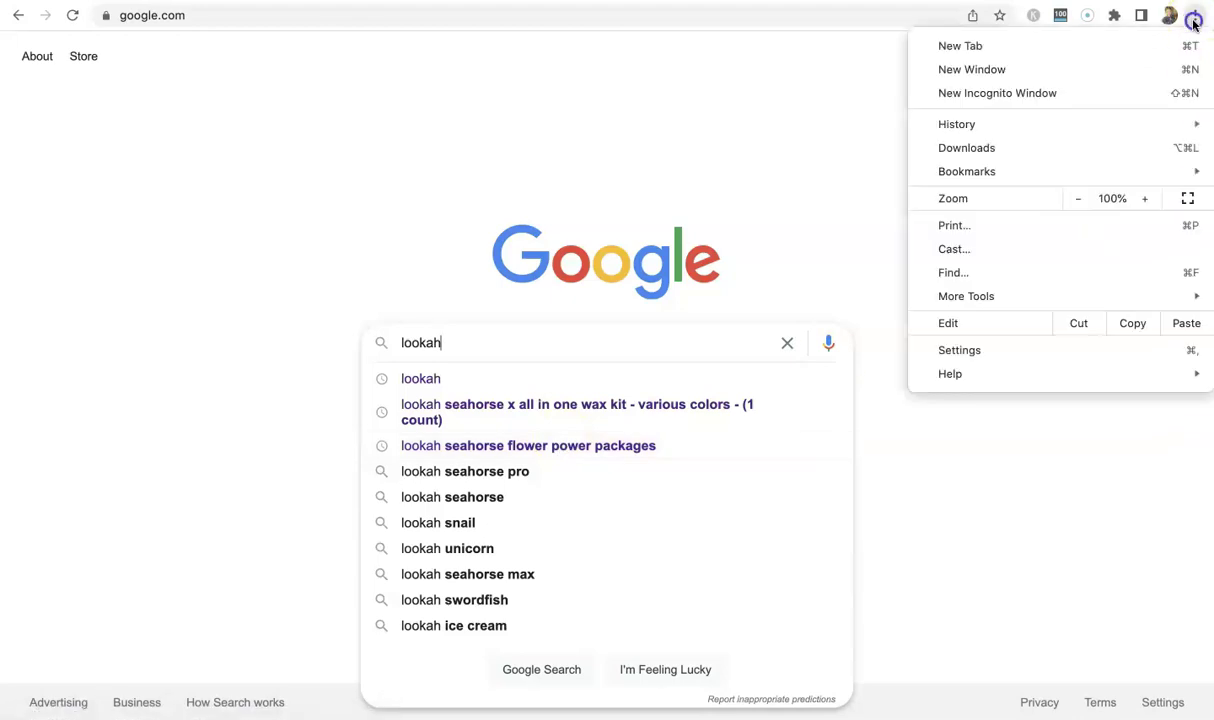
click(1024, 92)
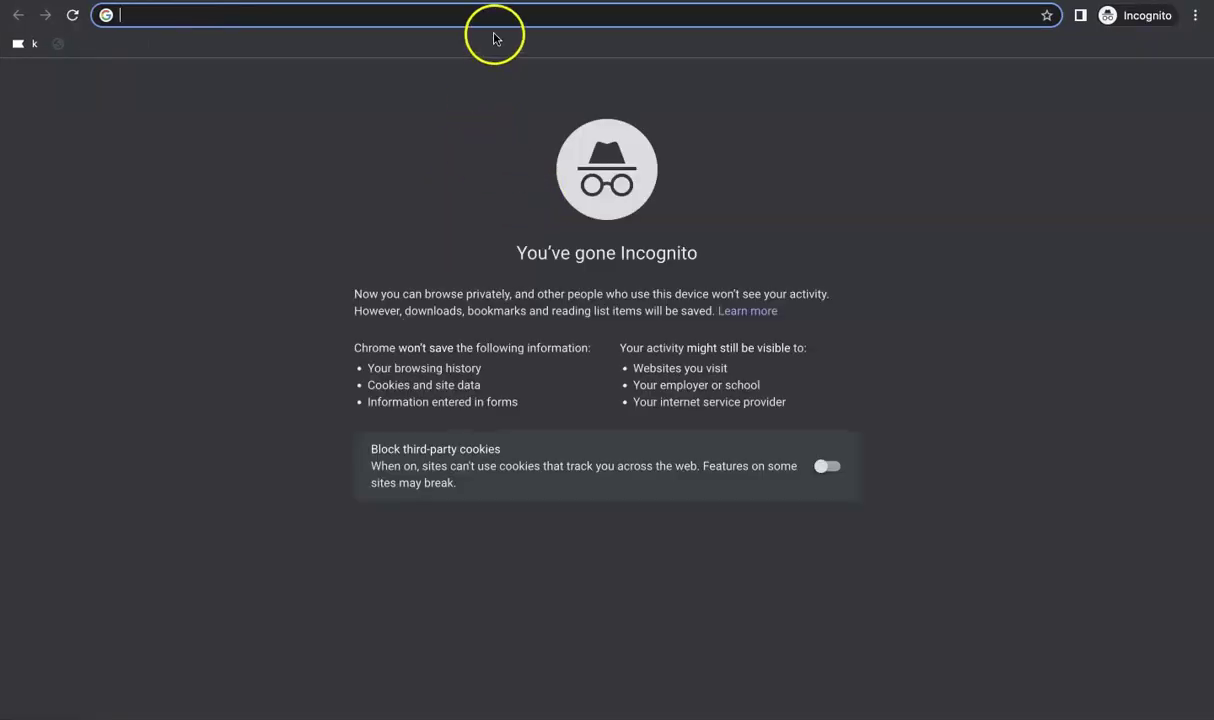
text(google.com)
key(Return)
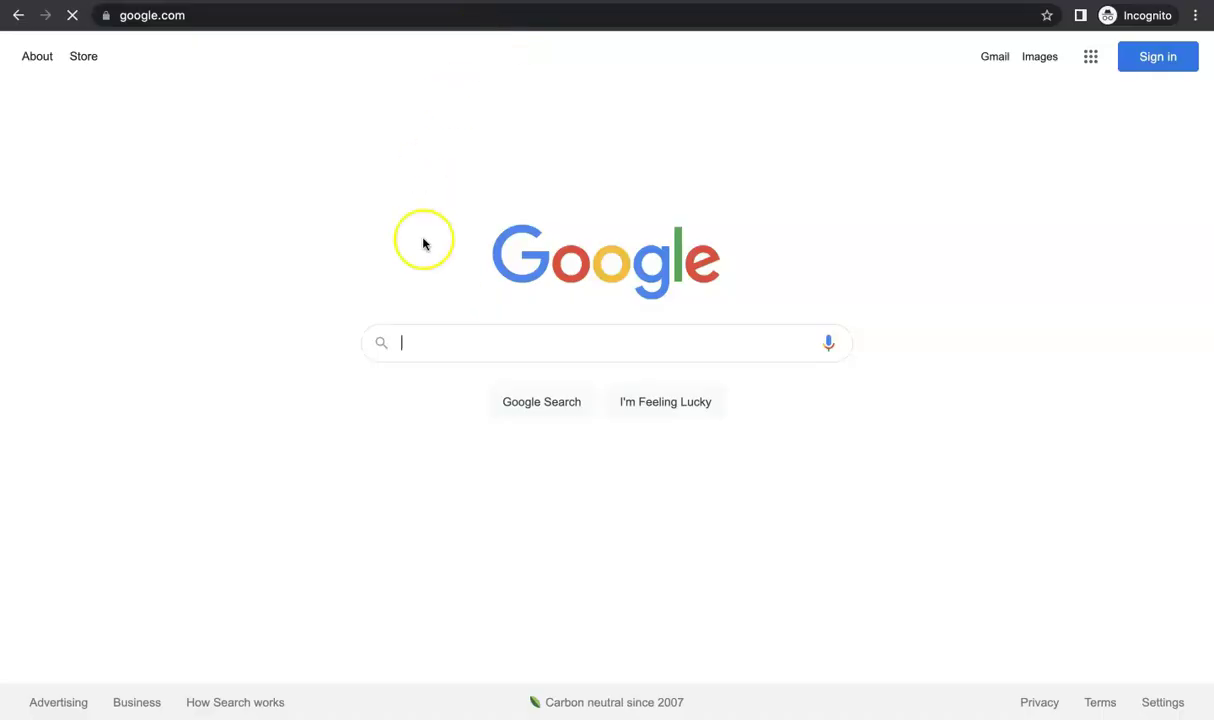
Enter 'lookah' for suggestions like 'lookah unicorn' and decline the sign-in prompt.
click(447, 341)
text(lookah)
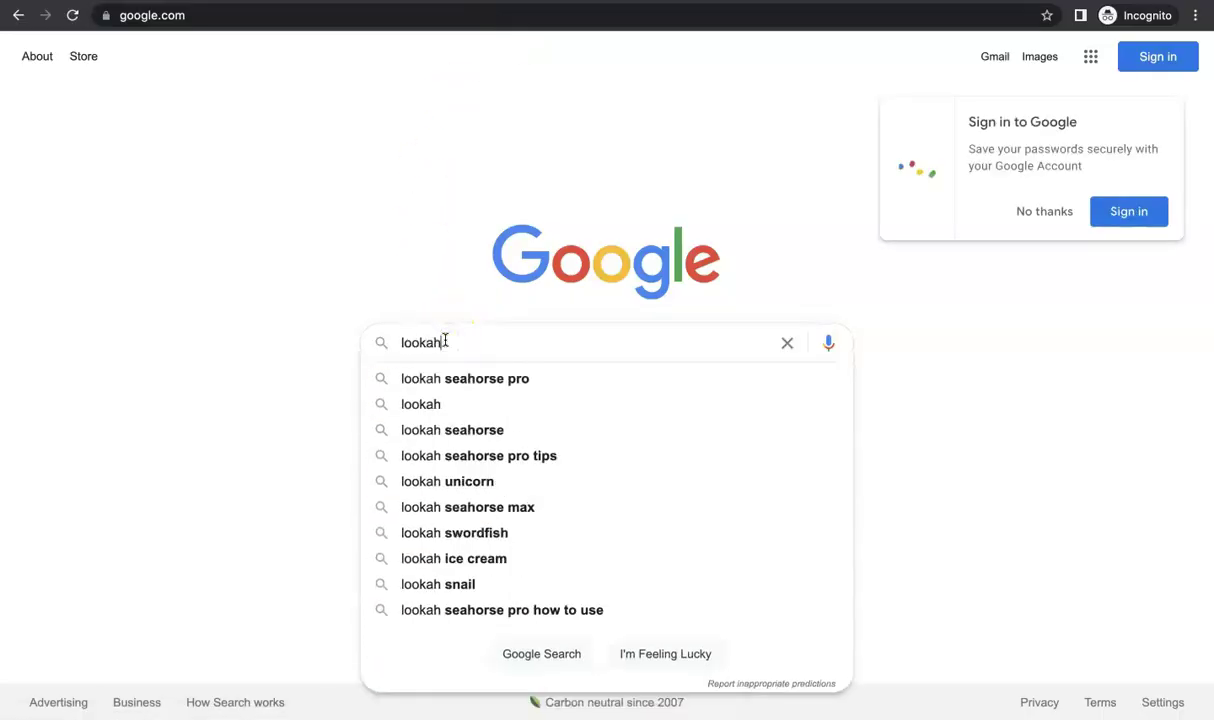
click(1041, 222)
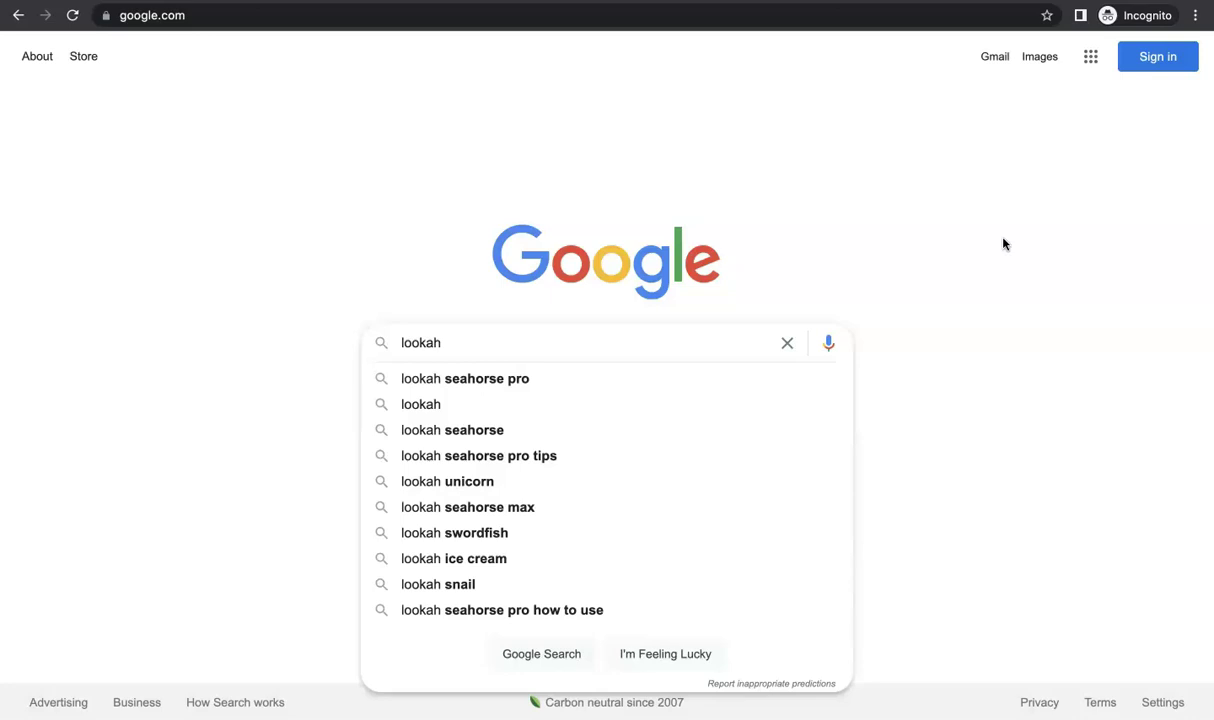
Try underscores before and after 'lookah', then show the 'how lookah' question suggestions.
click(466, 343)
key(Left)
key(Left)
key(Left)
key(Left)
key(Left)
key(Left)
text(_)
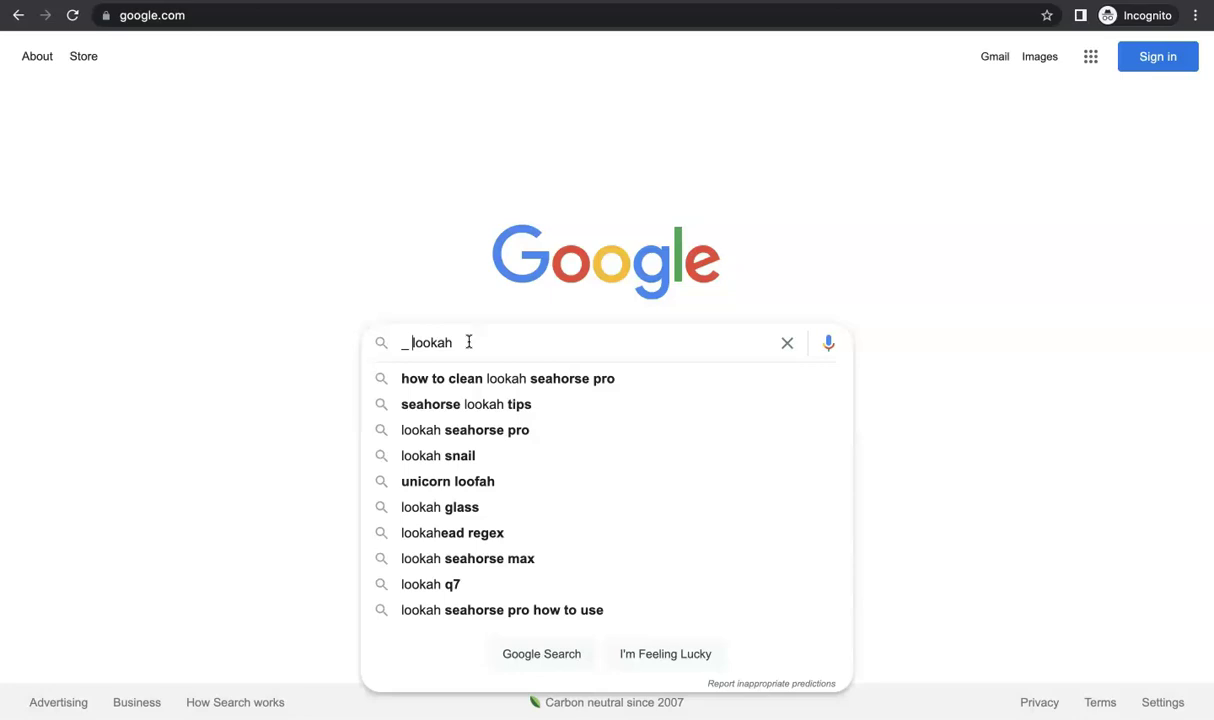
key(BackSpace)
click(512, 347)
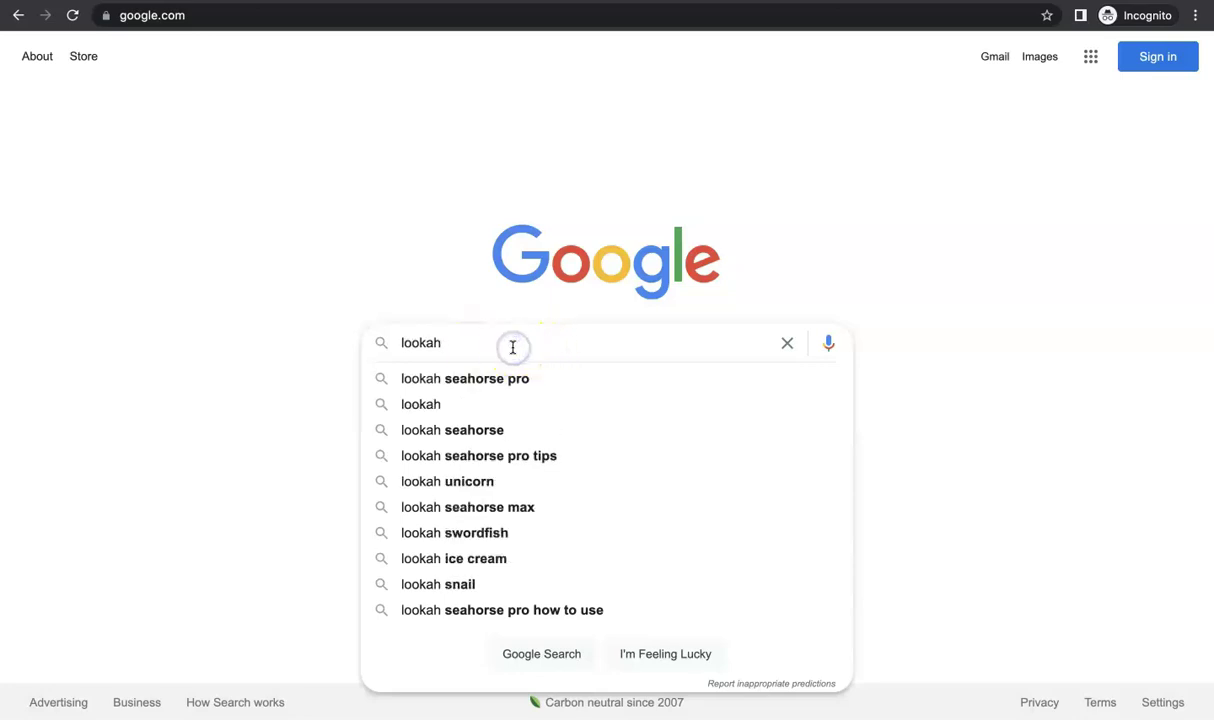
text(_)
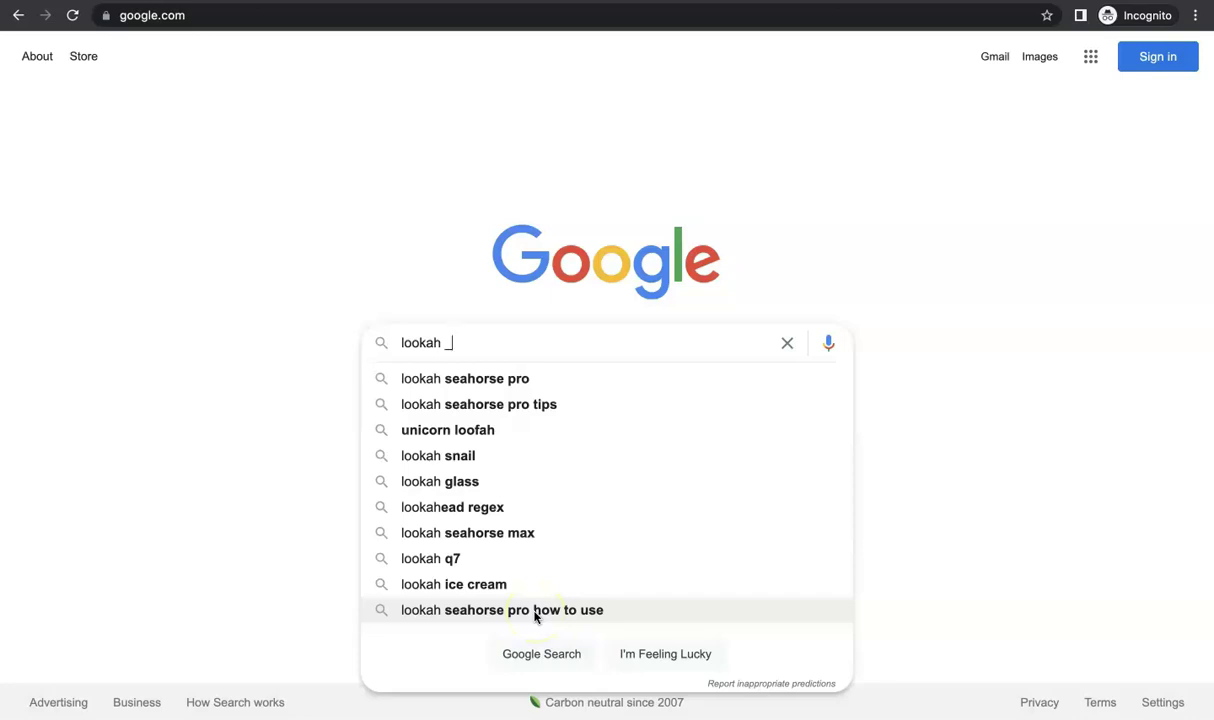
click(425, 342)
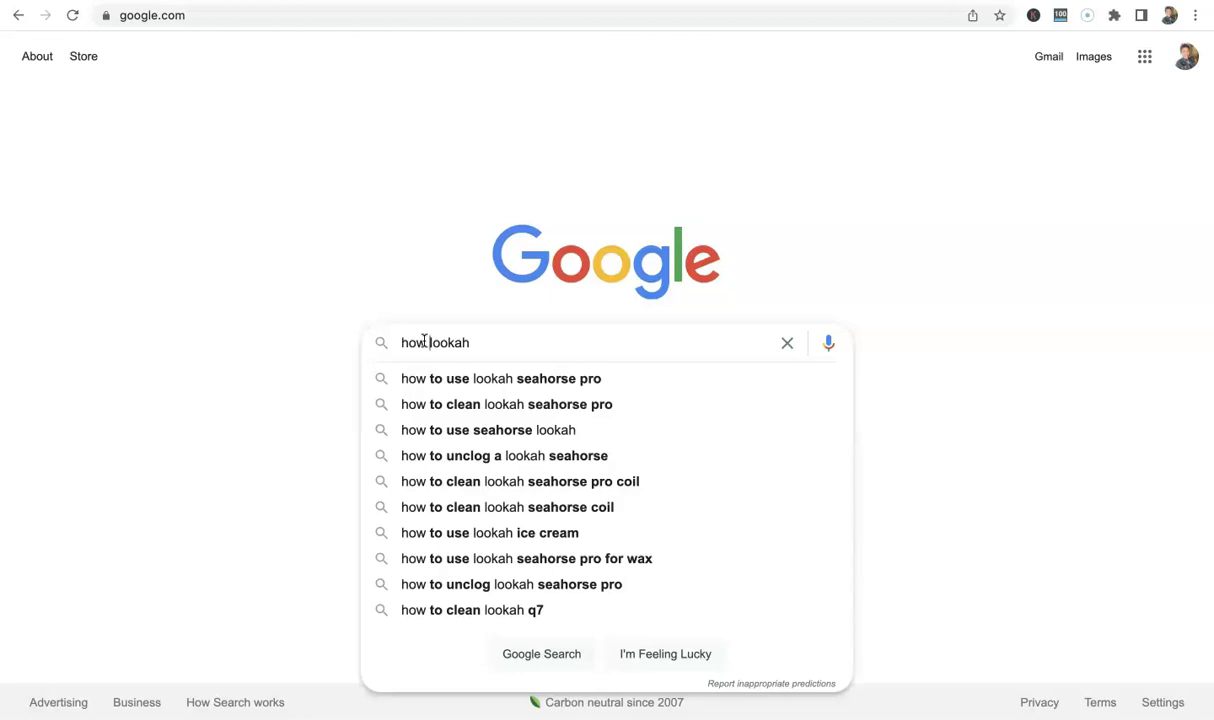
Replace 'how' with 'why' to get suggestions like 'why is my lookah seahorse blinking yellow'.
key(BackSpace)
key(BackSpace)
key(BackSpace)
text(why)
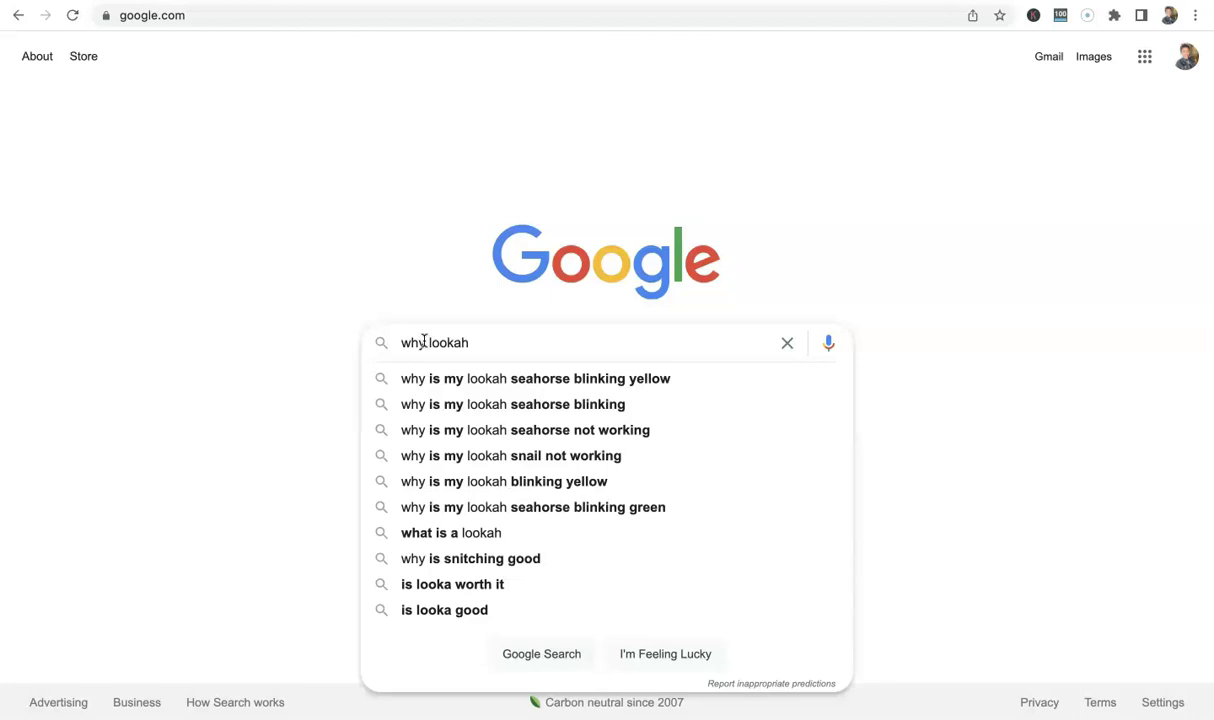
Change the query to 'where lookah' for suggestions like 'where to buy lookah' with volumes.
key(BackSpace)
key(BackSpace)
text(here)
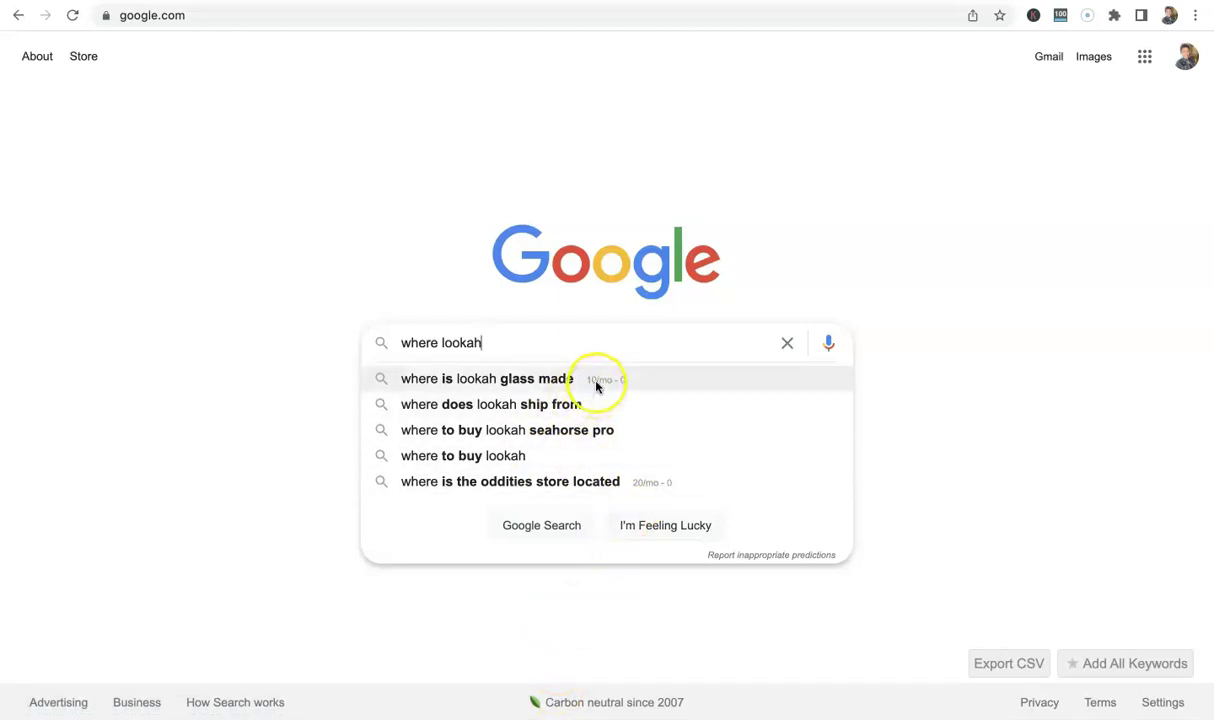
Change the query back to 'how lookah'.
drag(442, 344, 312, 346)
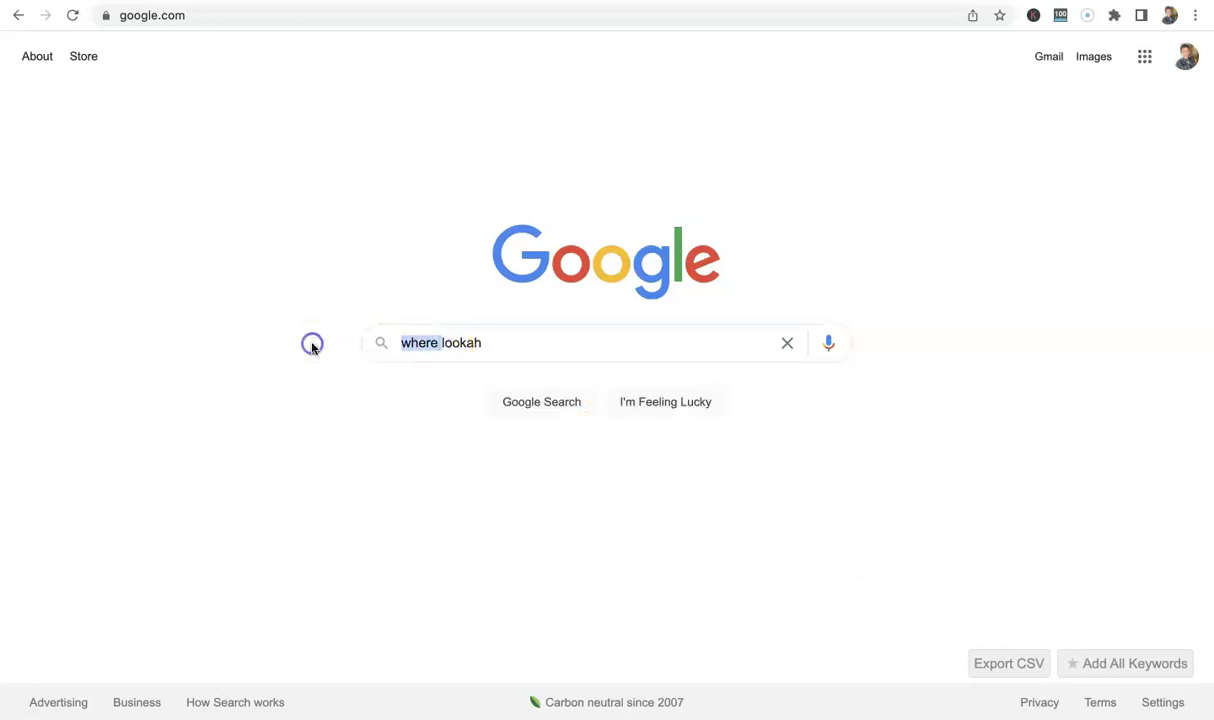
text(how)
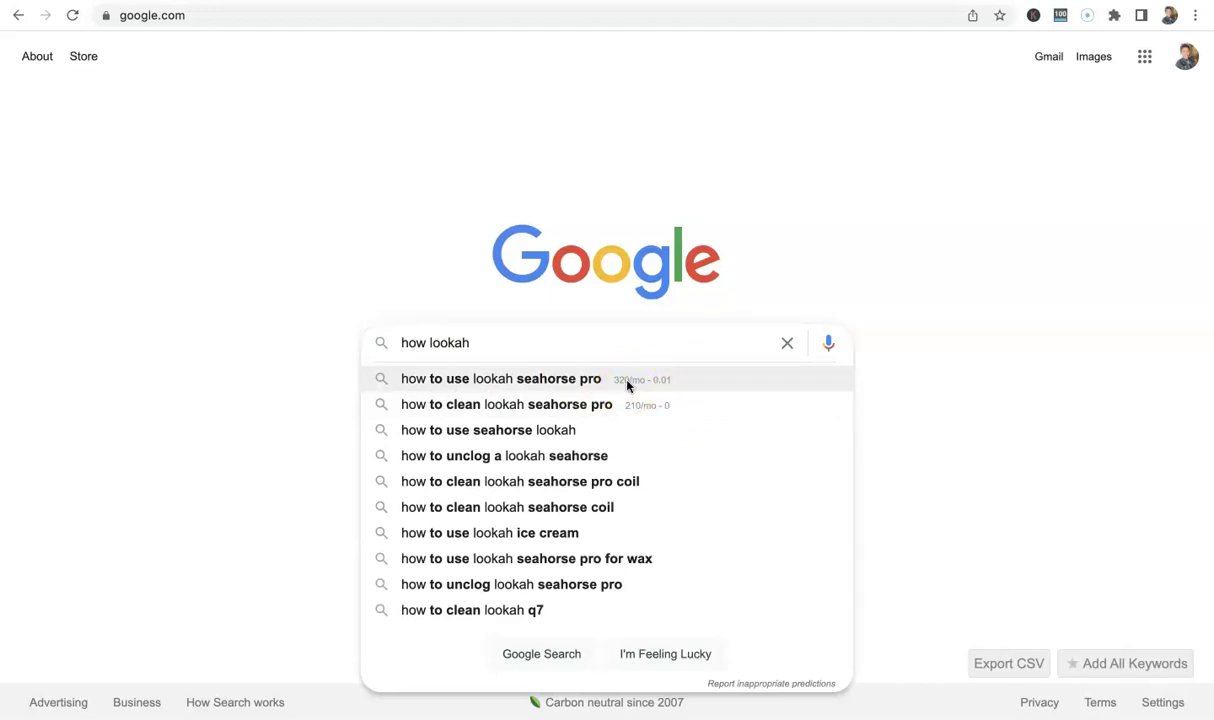
click(634, 386)
click(1062, 28)
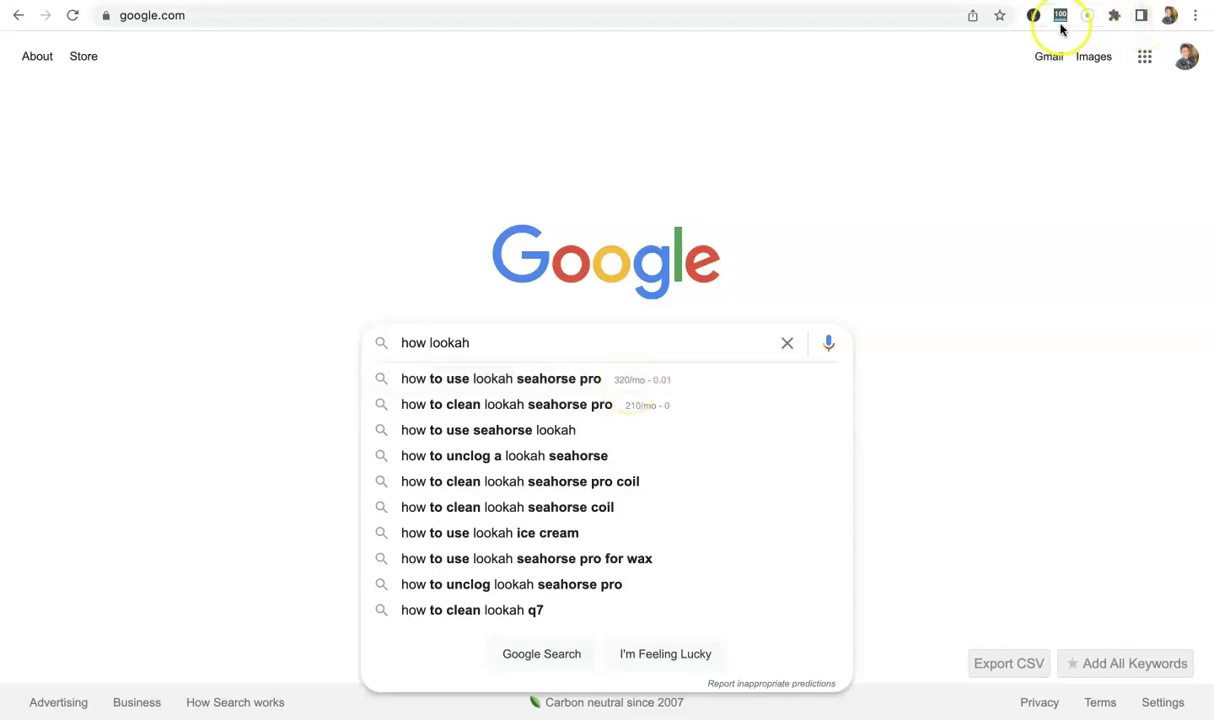
Check the Keywords Everywhere panel, then search 'freeze pipe' to see volumes like 14,800/mo.
click(1033, 15)
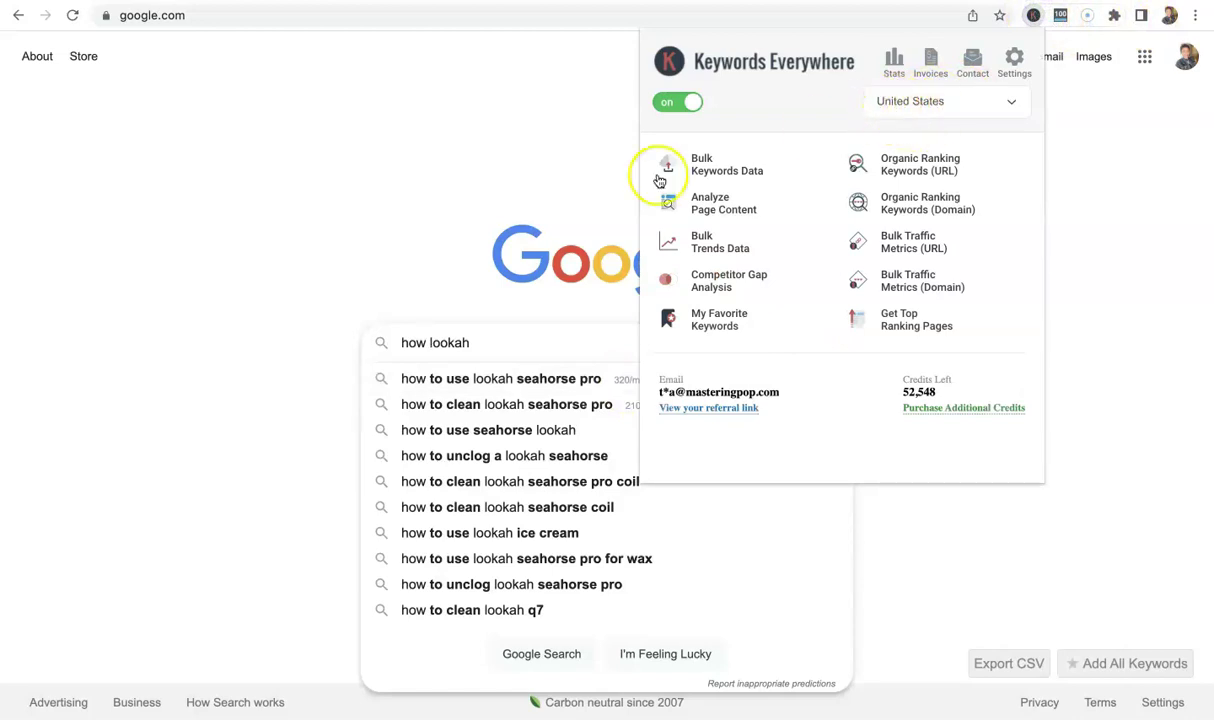
click(530, 188)
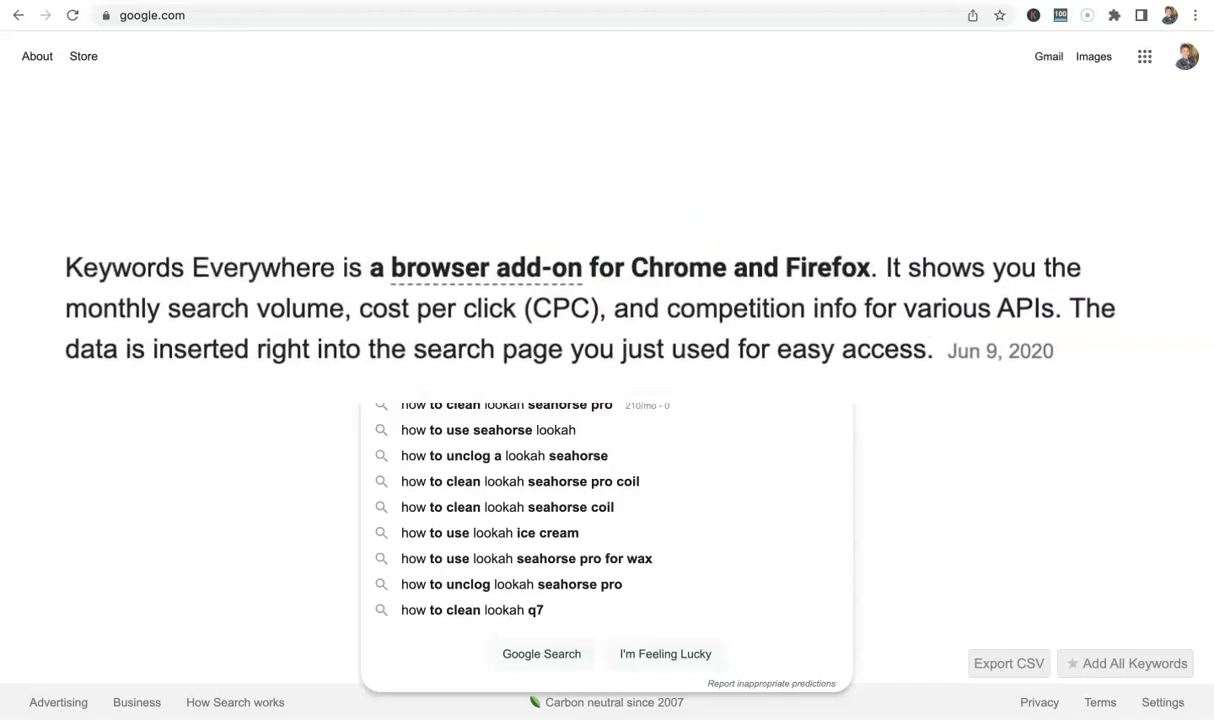
text(freeze pipe)
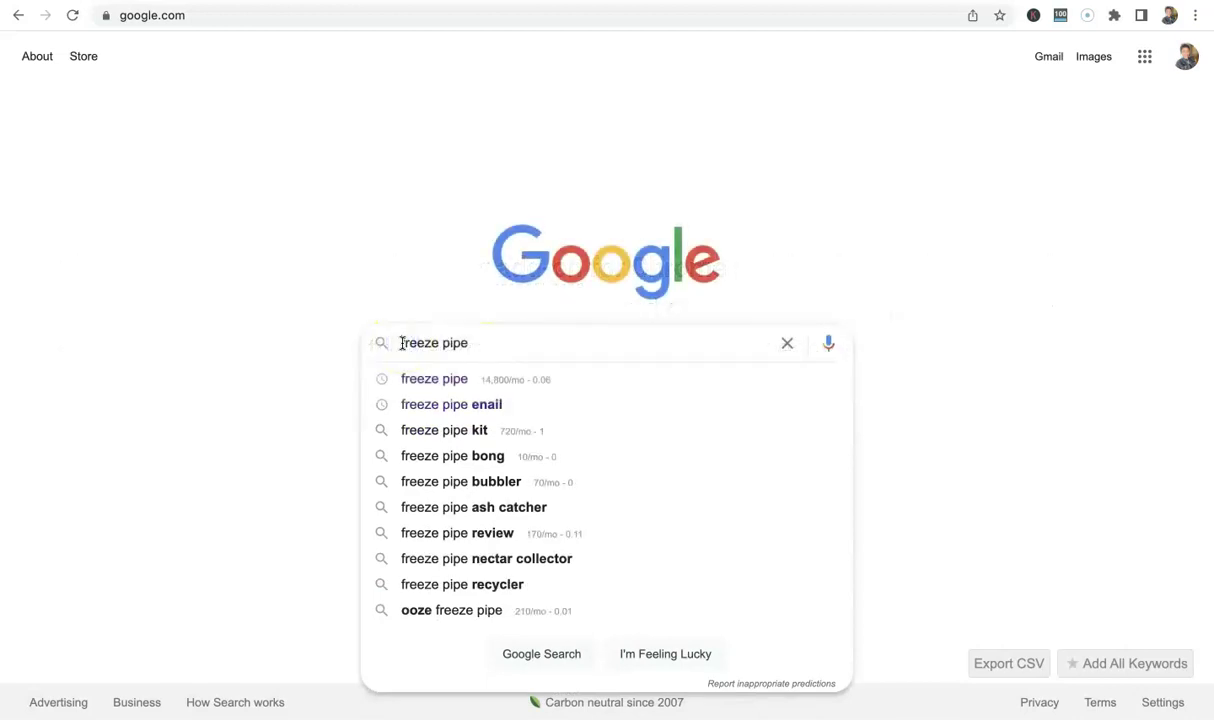
Prefix 'how' to 'freeze pipe' for how-question suggestions, then select the whole query.
click(401, 343)
text(how)
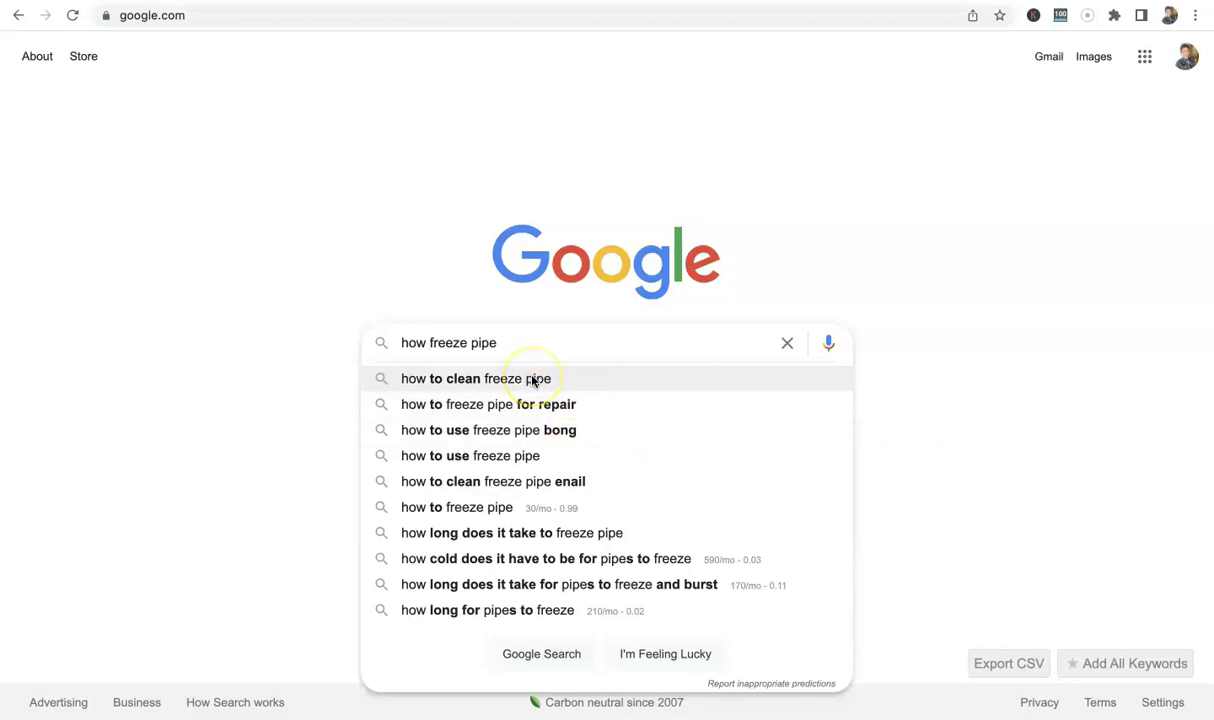
click(344, 293)
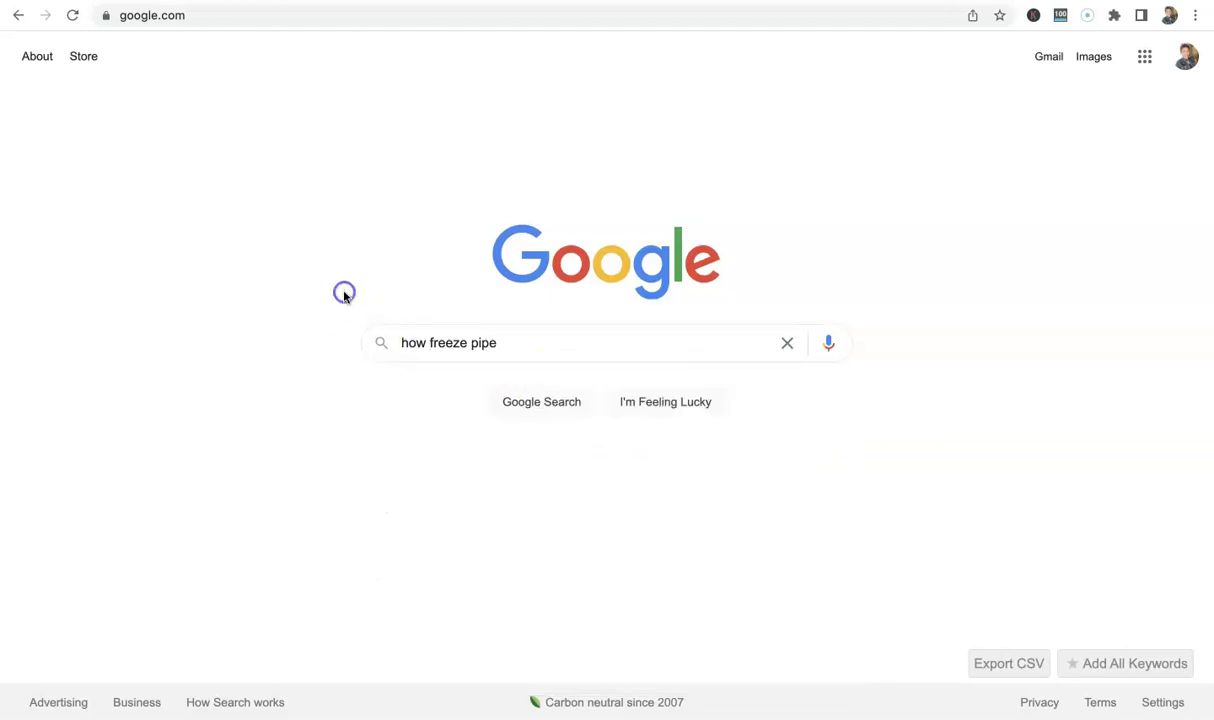
click(484, 338)
triple_click(484, 338)
Search 'concentrate containers', then prefix 'how' and swap it for 'where' to see question suggestions.
text(conce)
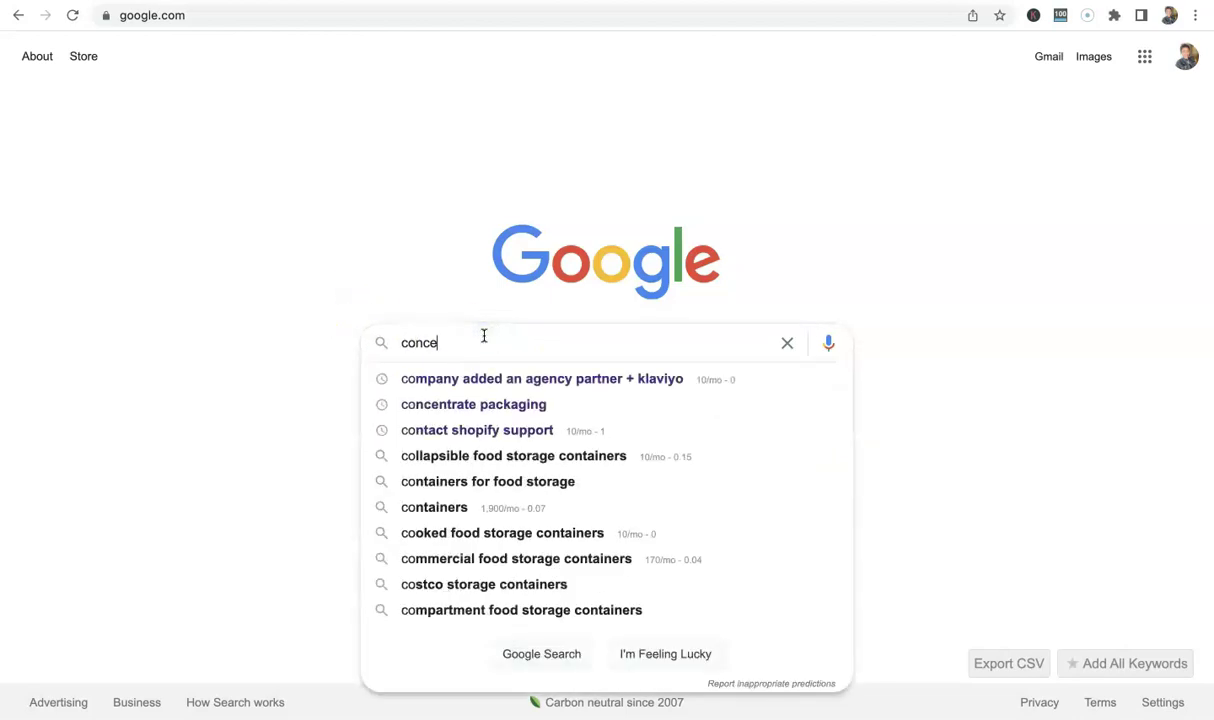
text(ntrate containers)
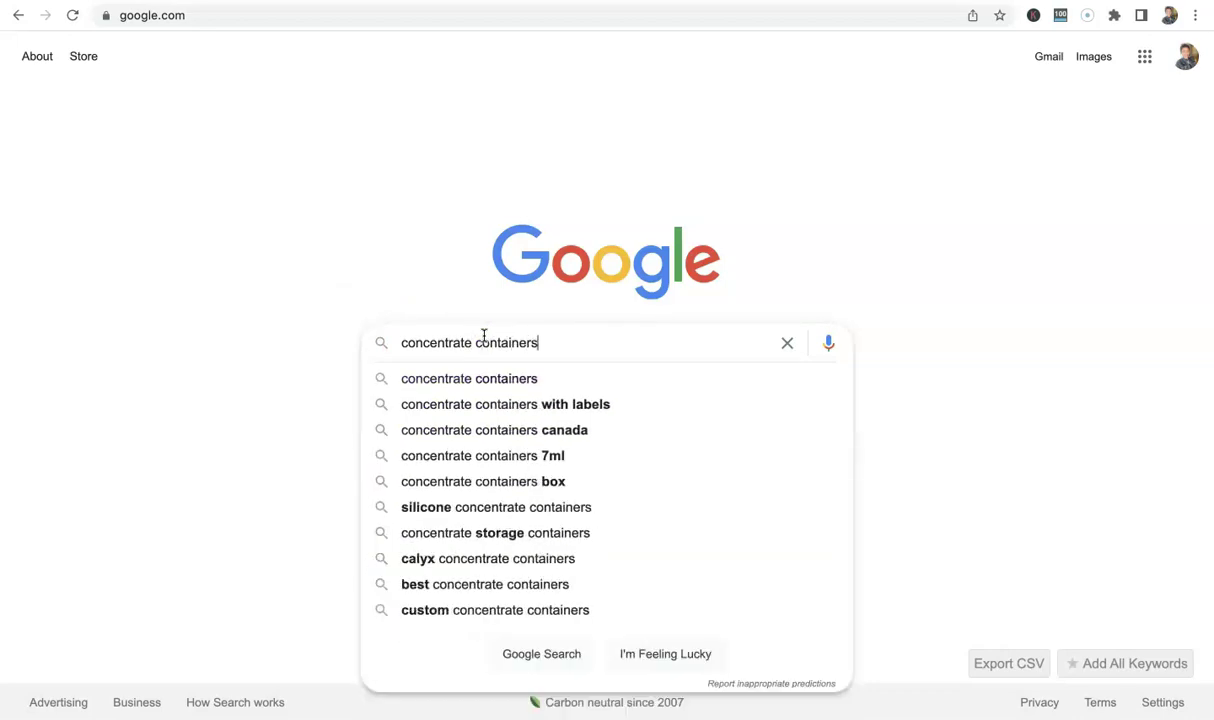
click(466, 340)
click(400, 342)
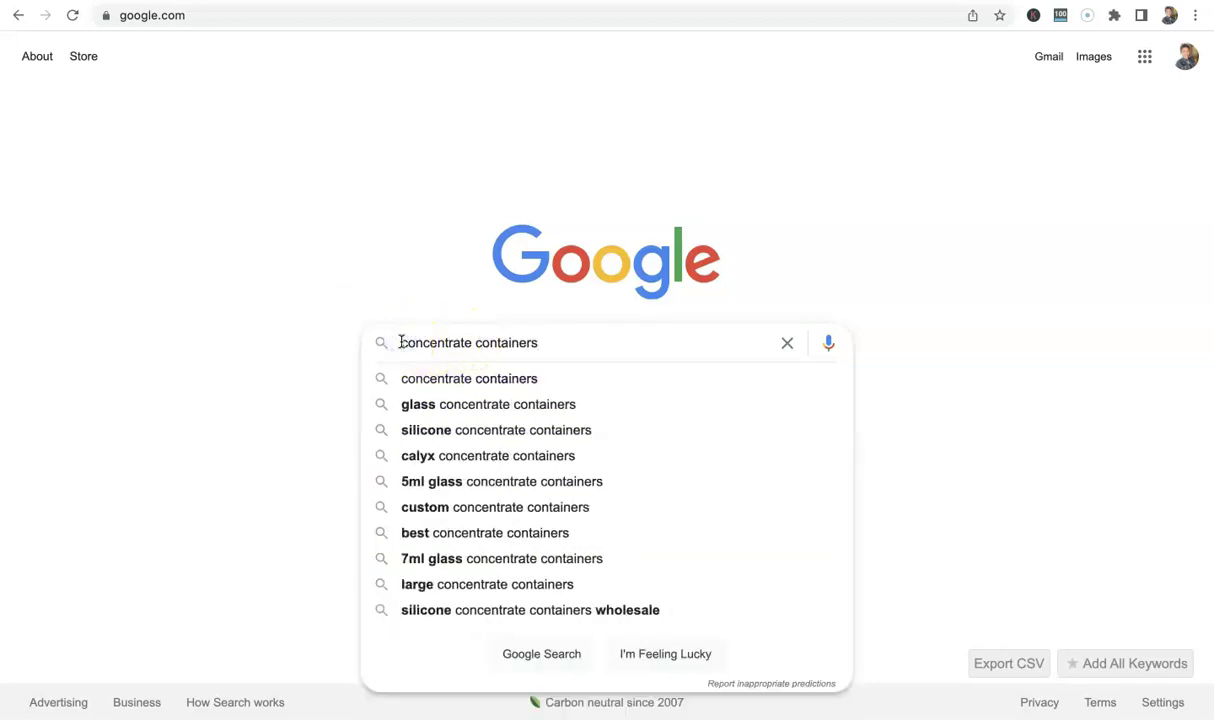
text(how)
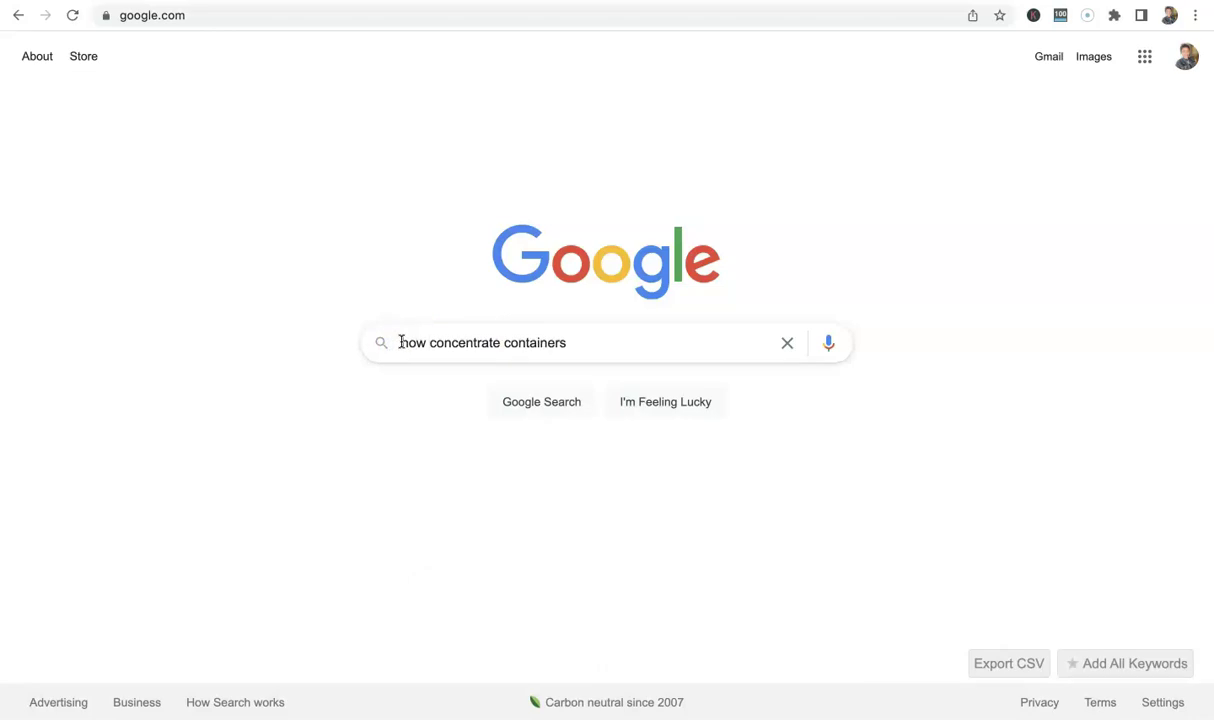
drag(426, 343, 339, 347)
text(where)
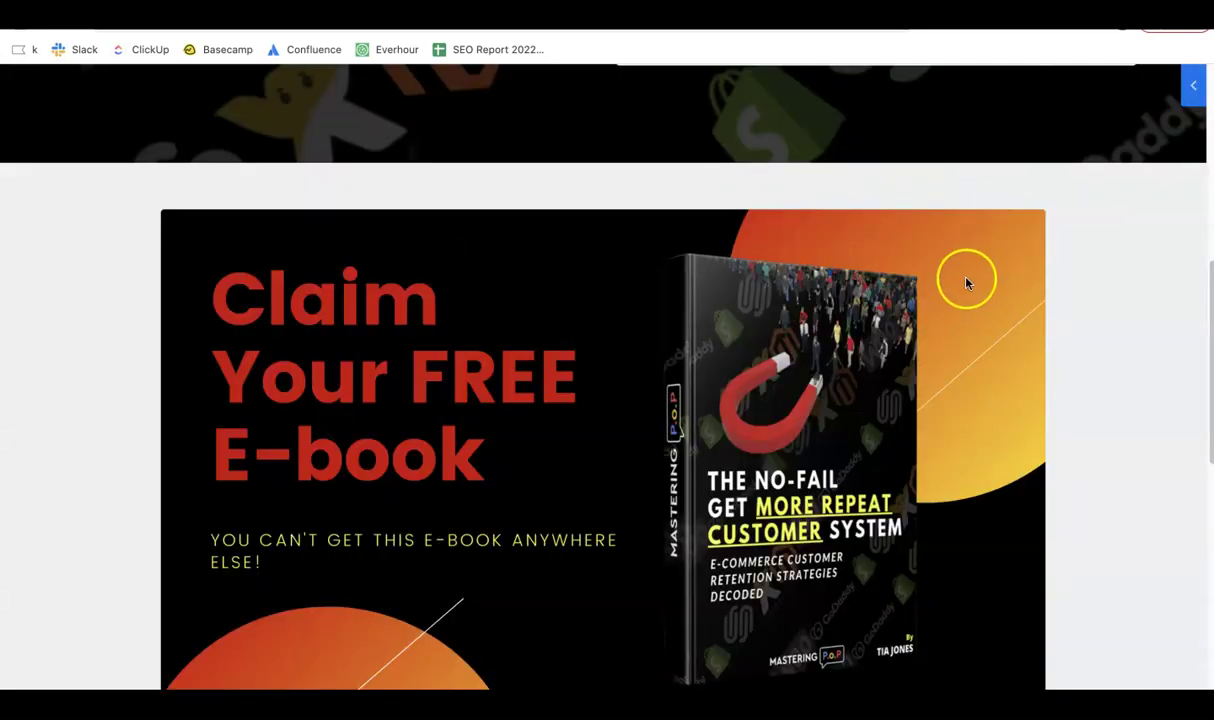
Scroll down the Mastering POP page to the FREE E-BOOK sign-up box.
scroll(966, 283, down, 3)
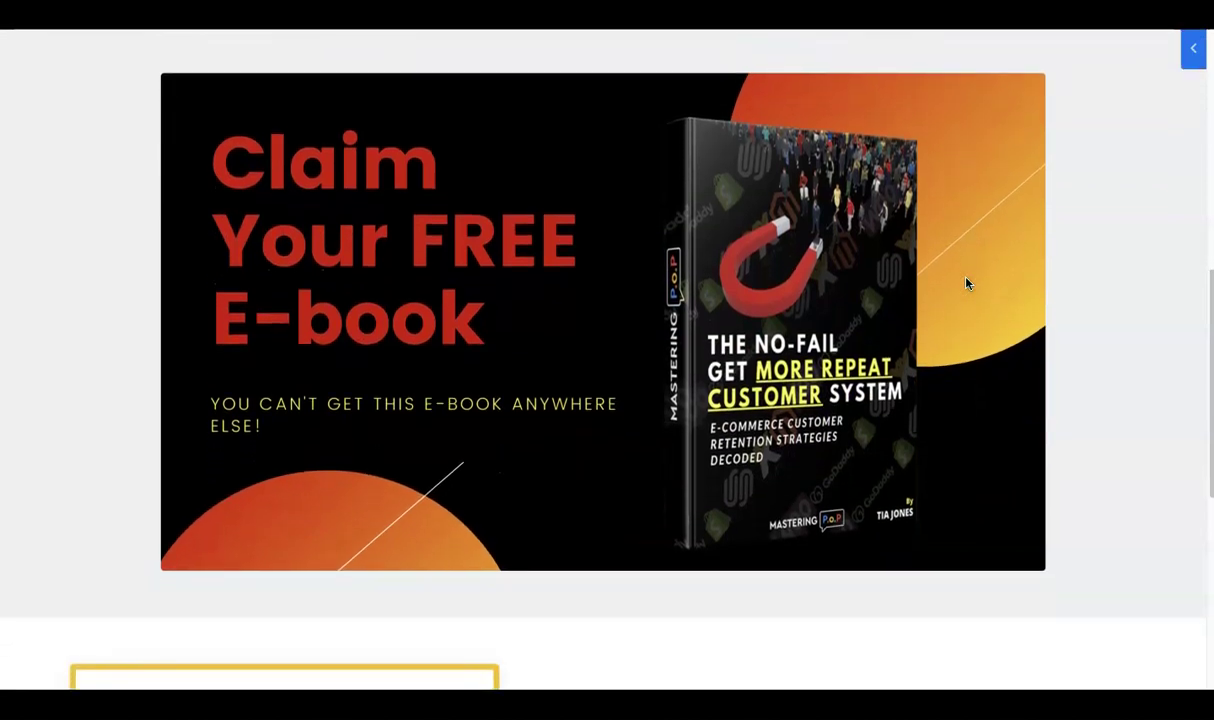
scroll(966, 283, down, 5)
scroll(966, 283, down, 2)
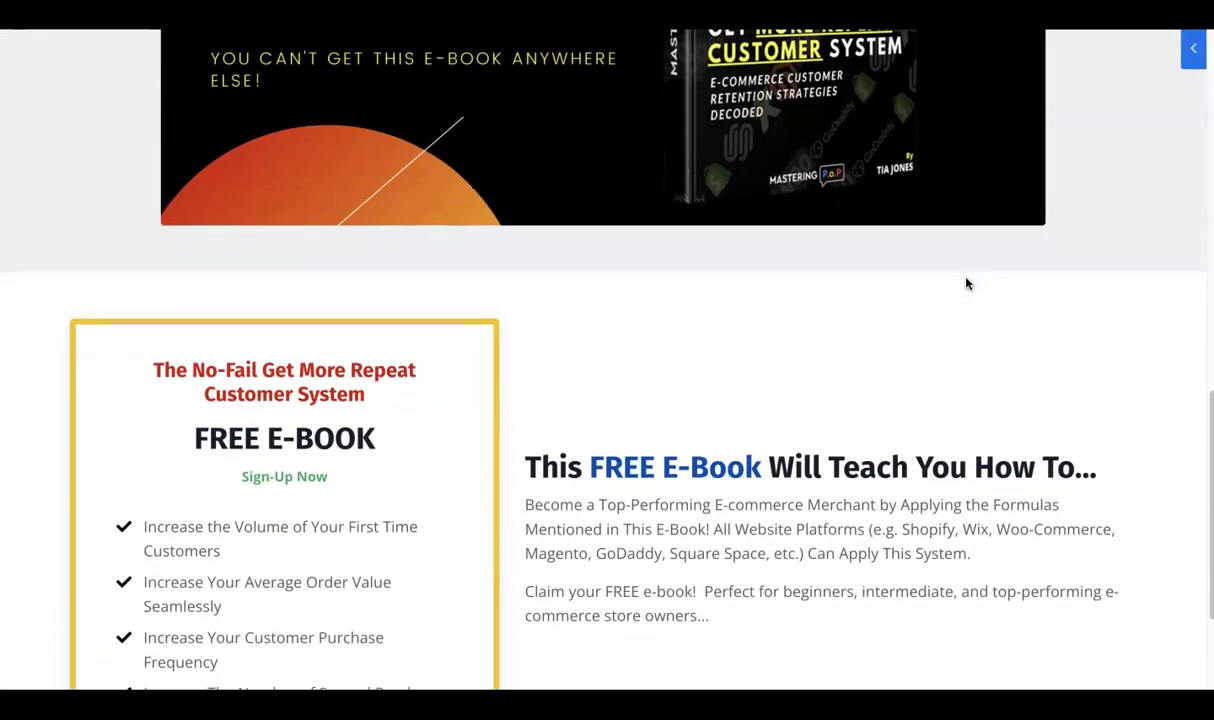